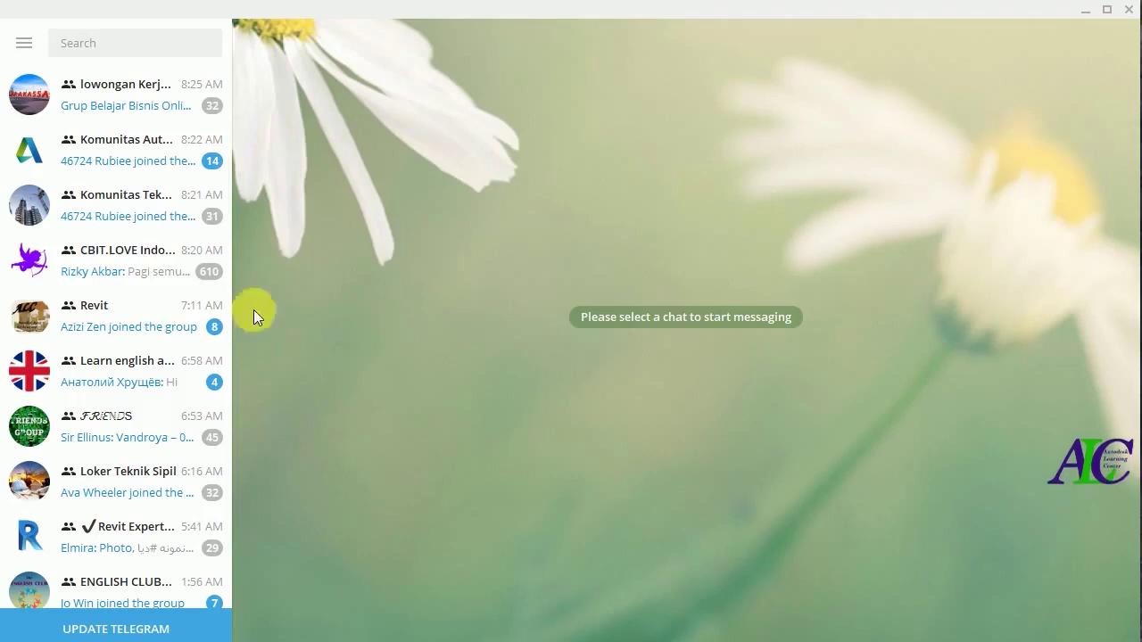
Step: Open the hamburger side menu at the top left of the chat list
left_click(27, 51)
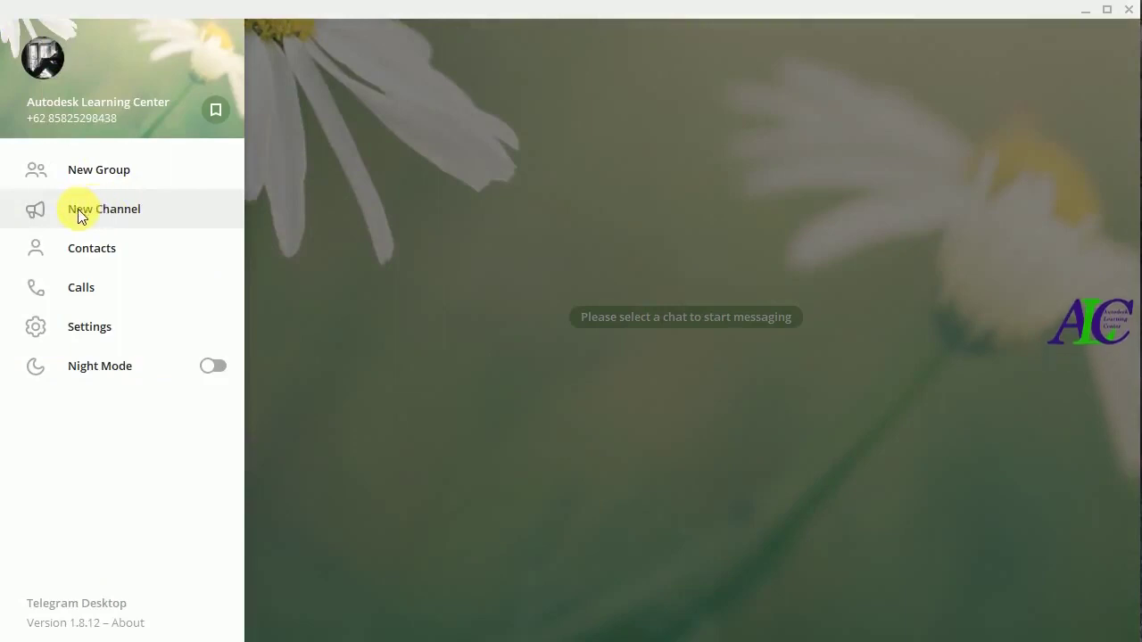
Step: Choose New Channel from the side menu
left_click(102, 210)
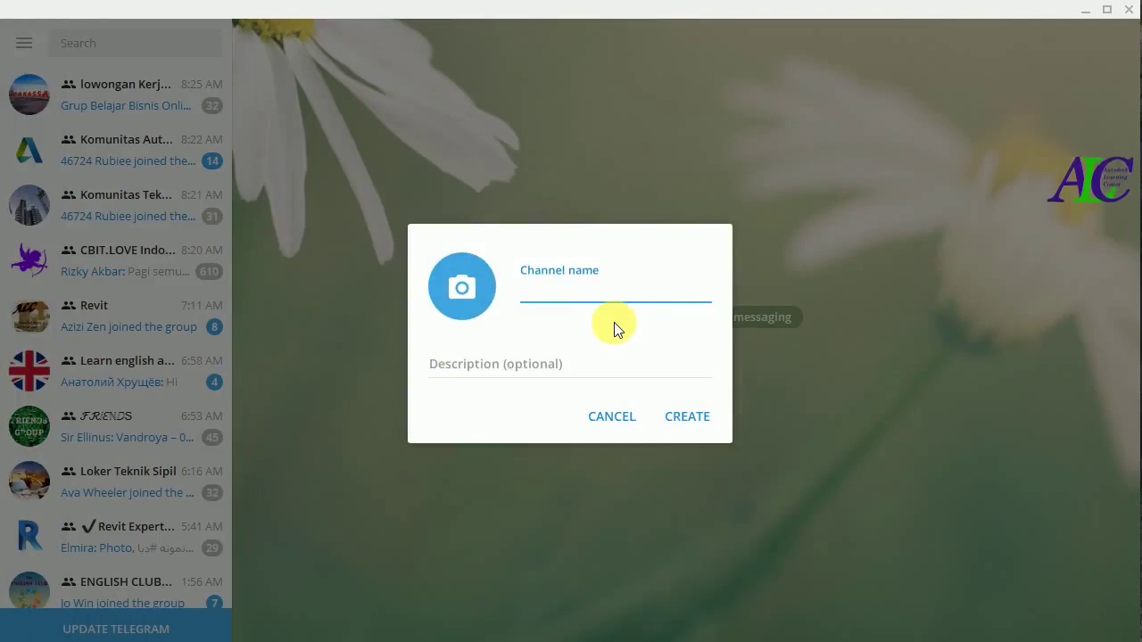
Step: Name the channel 'Autodesk learning center', add the description 'Educational', and create it
type("A")
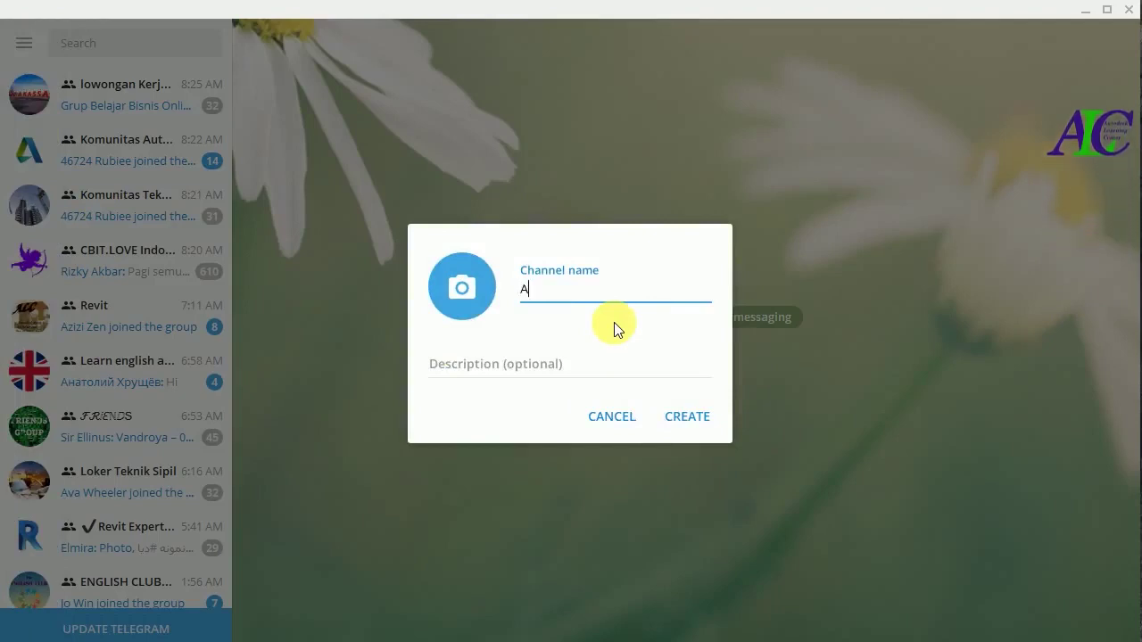
type("o")
key("BackSpace")
type("utodes")
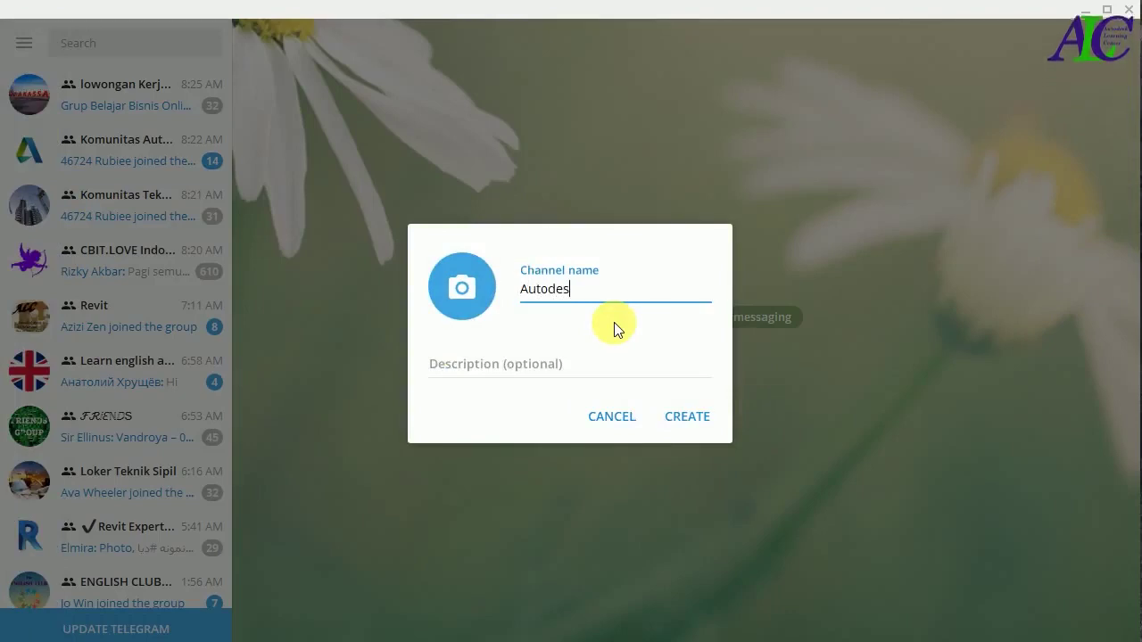
type("k learning center")
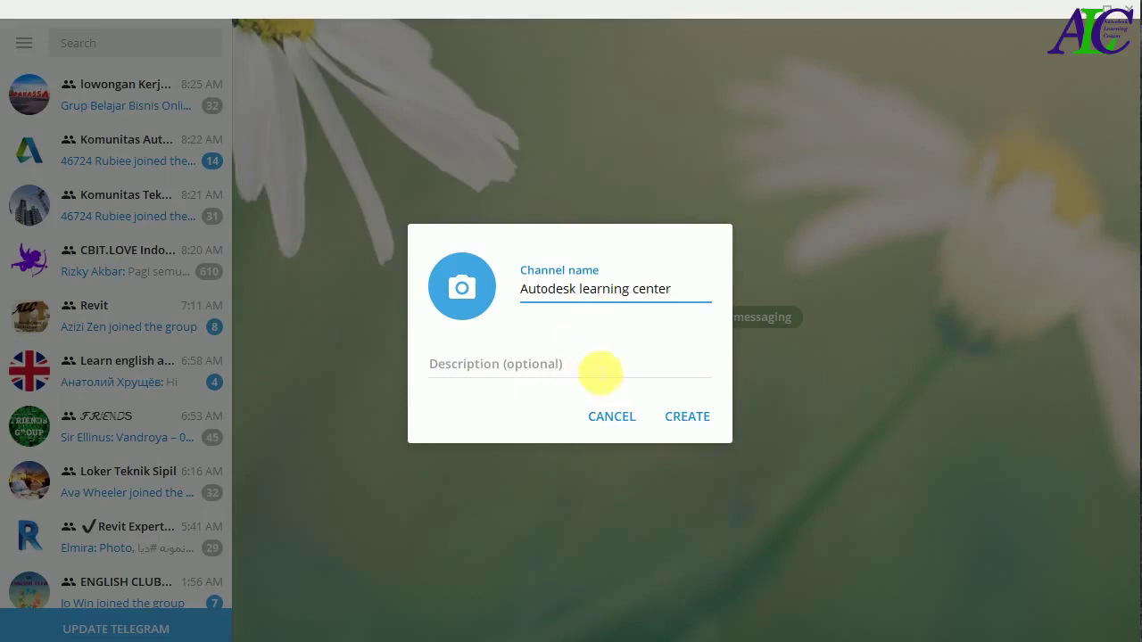
left_click(623, 373)
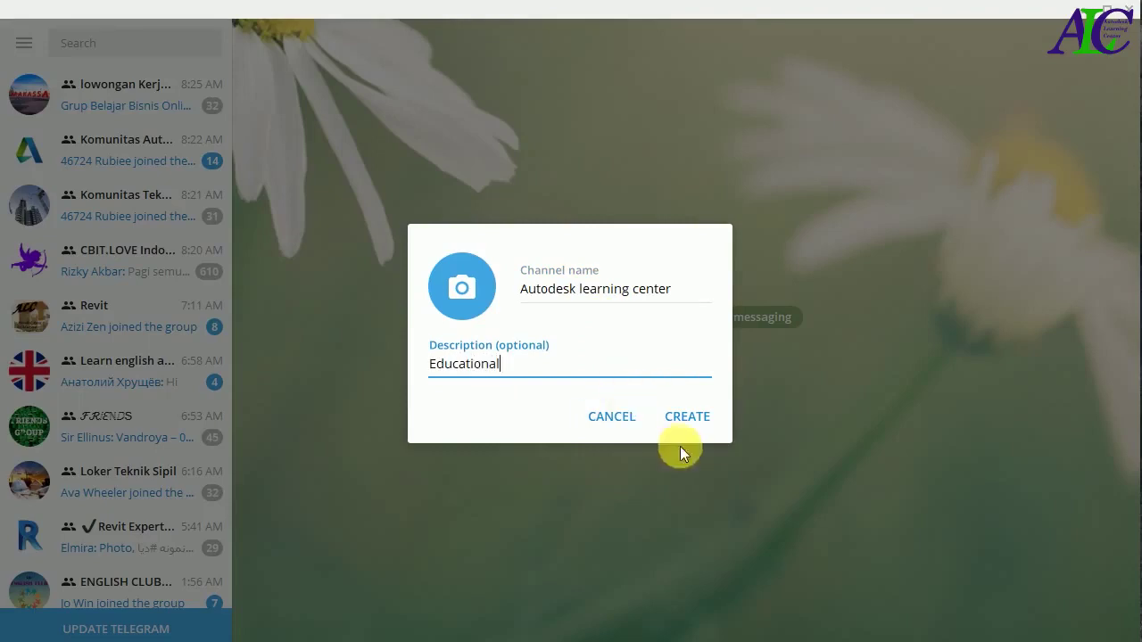
left_click(689, 419)
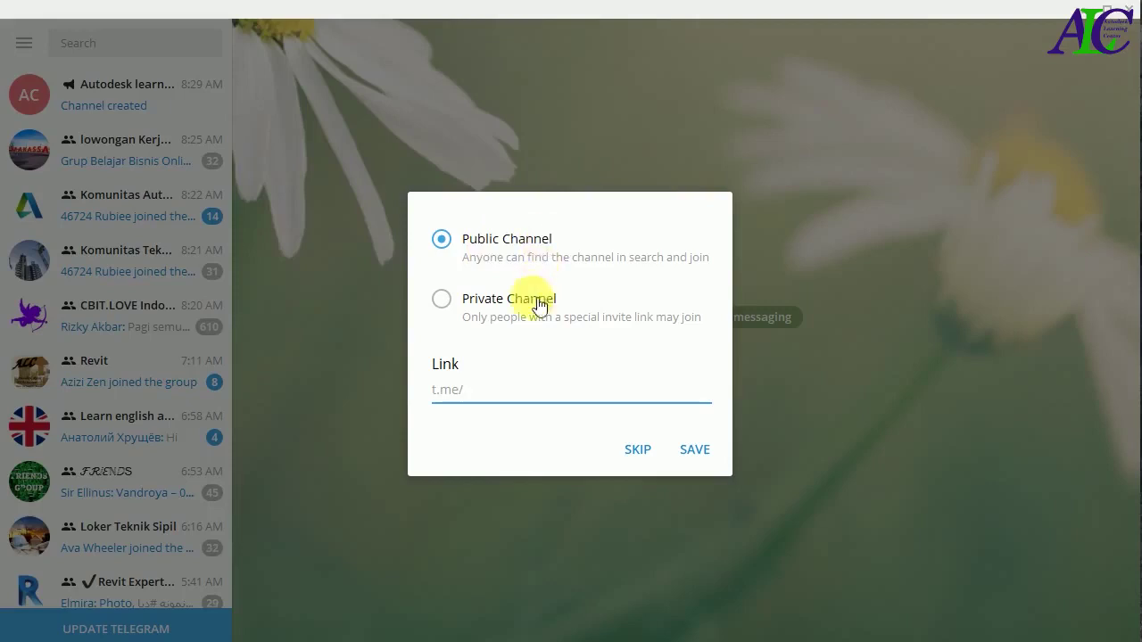
Step: Set the channel type to Public and enter 'Autodesklearner' as its link
left_click(508, 302)
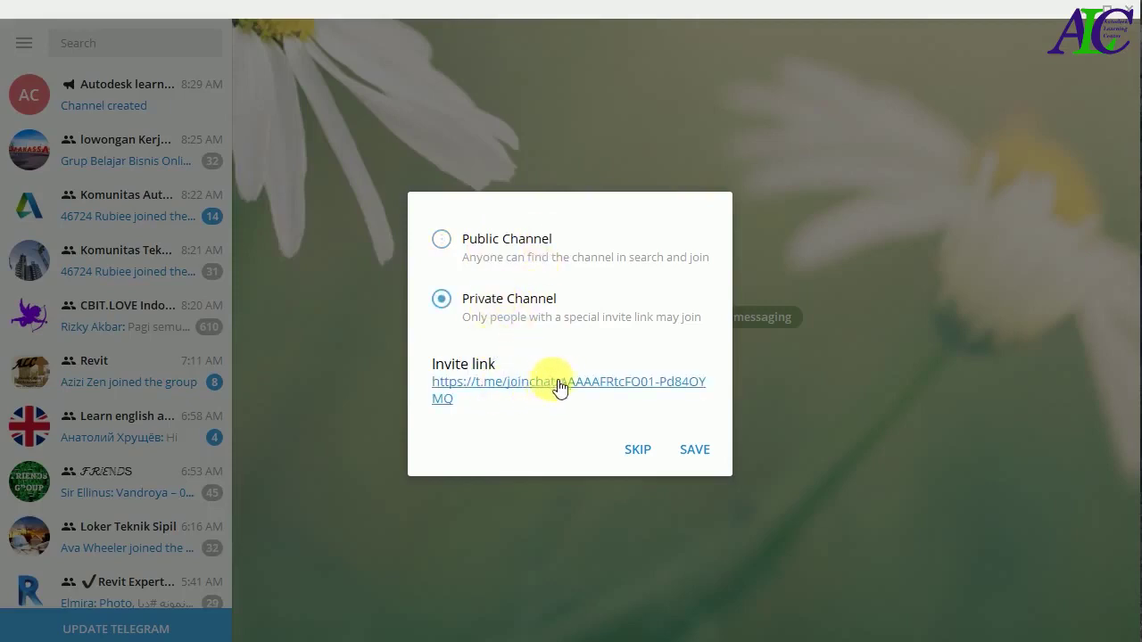
left_click(508, 253)
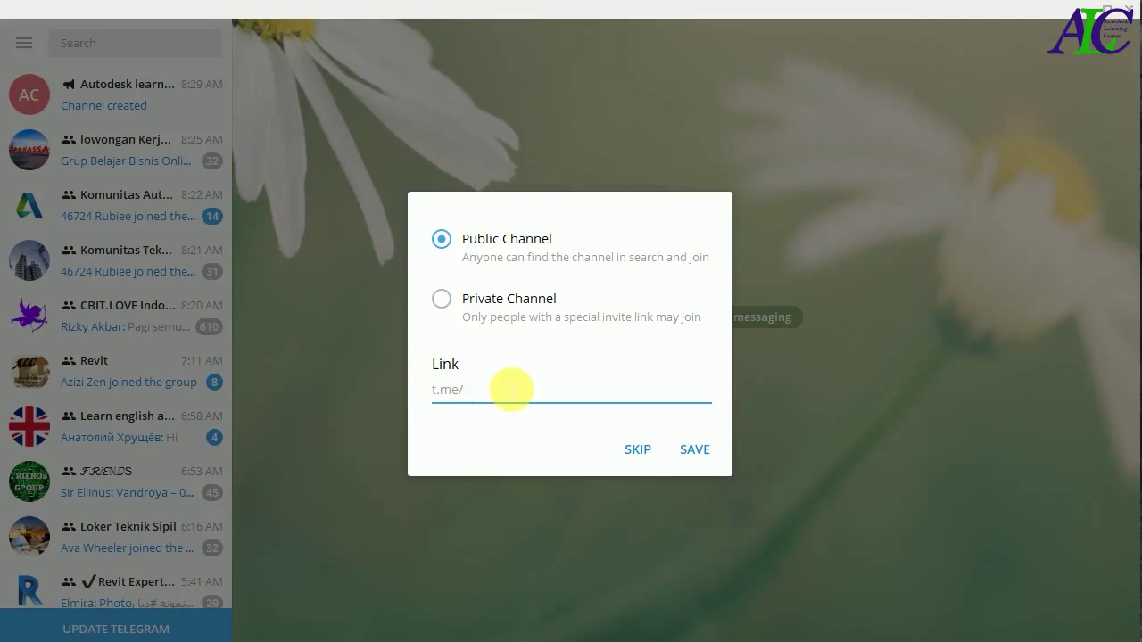
type("Autode")
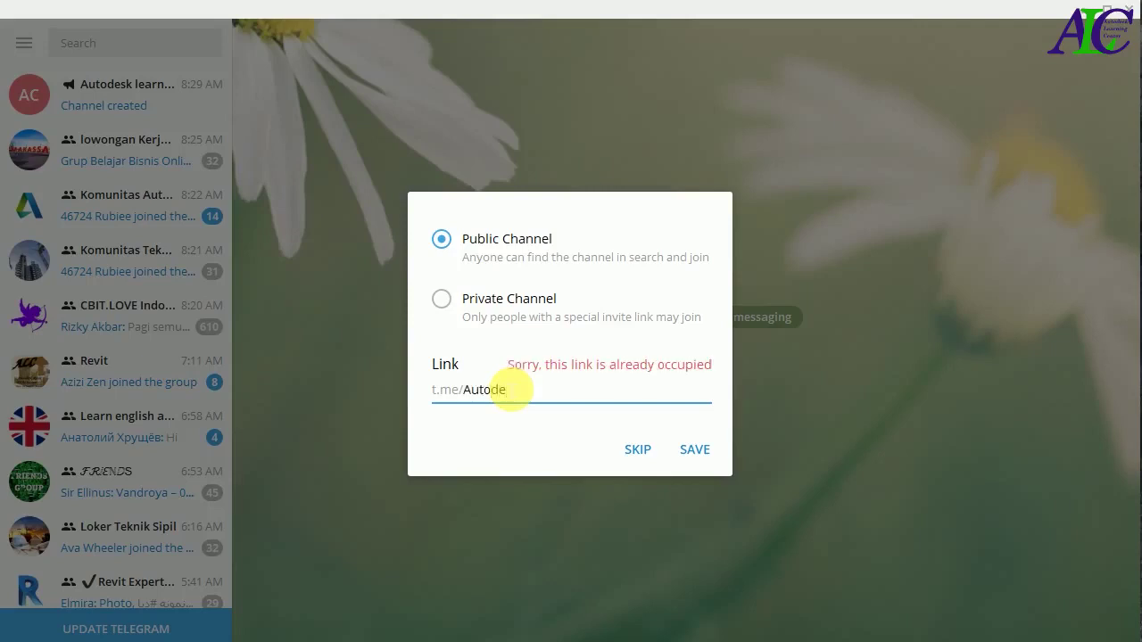
type("sklearner")
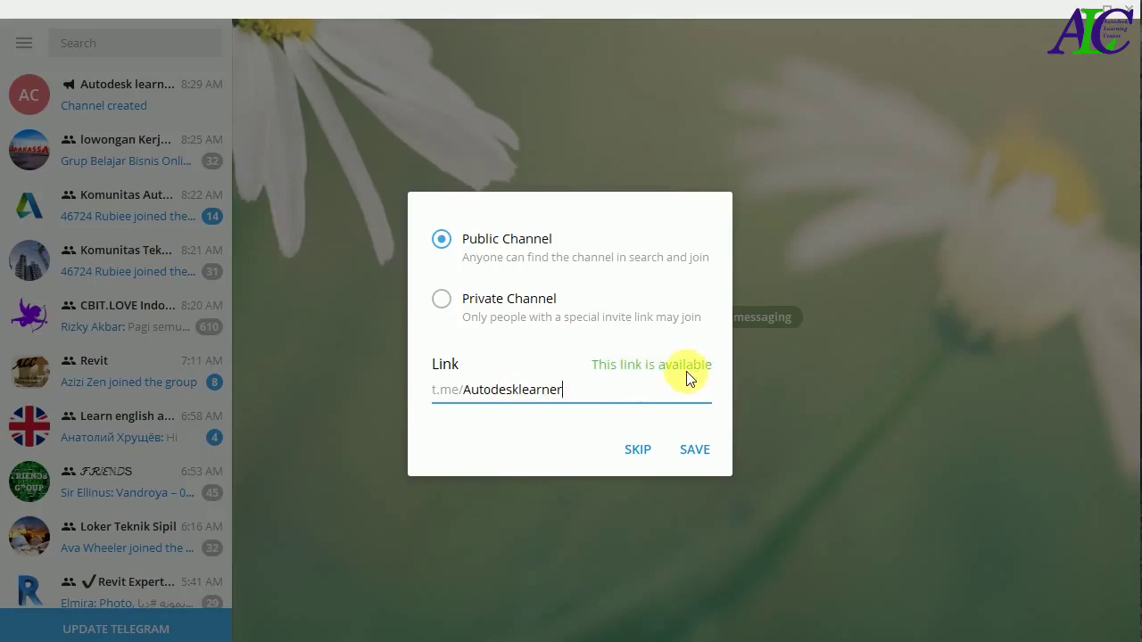
Step: Save the public link and invite the first contact, bringing the channel to 2 members
left_click(705, 450)
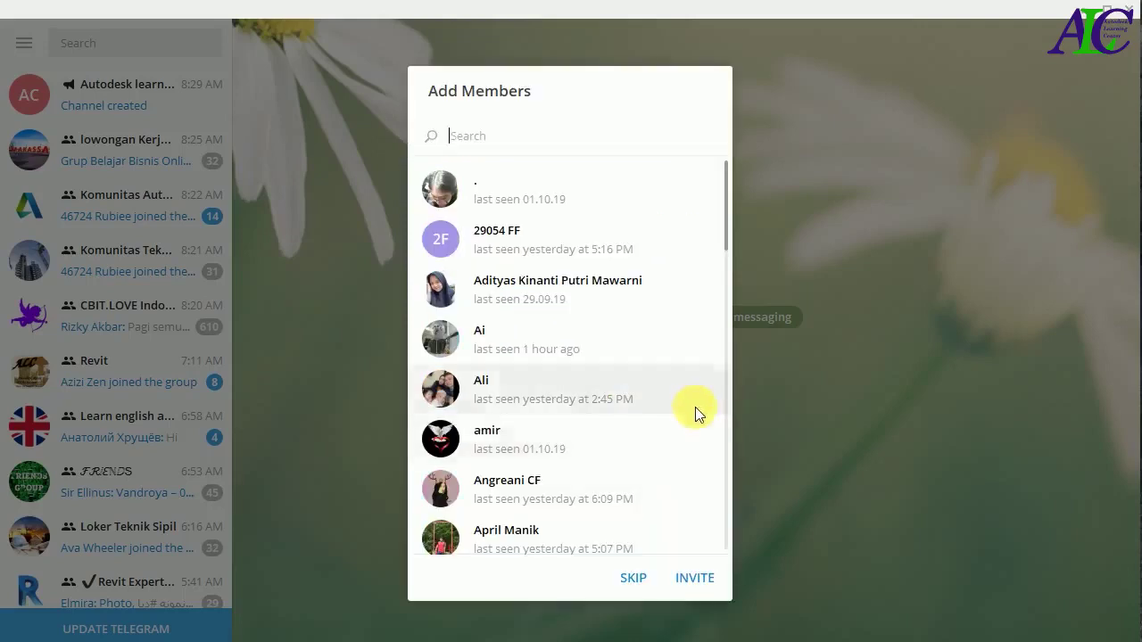
scroll(562, 384, "down", 2)
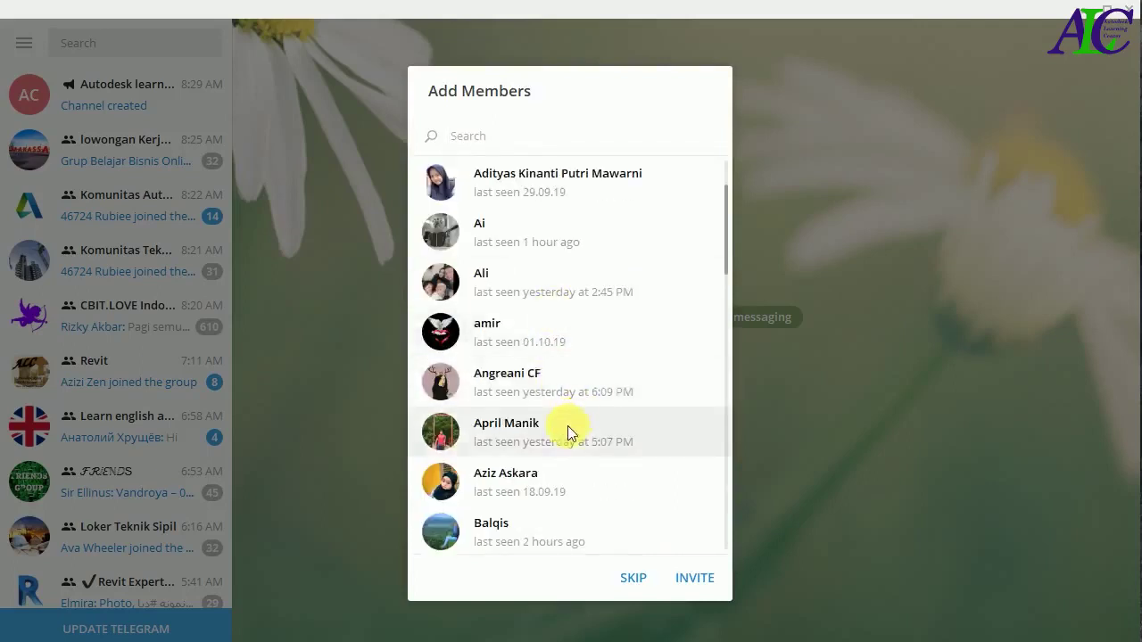
scroll(568, 425, "down", 2)
scroll(567, 423, "up", 4)
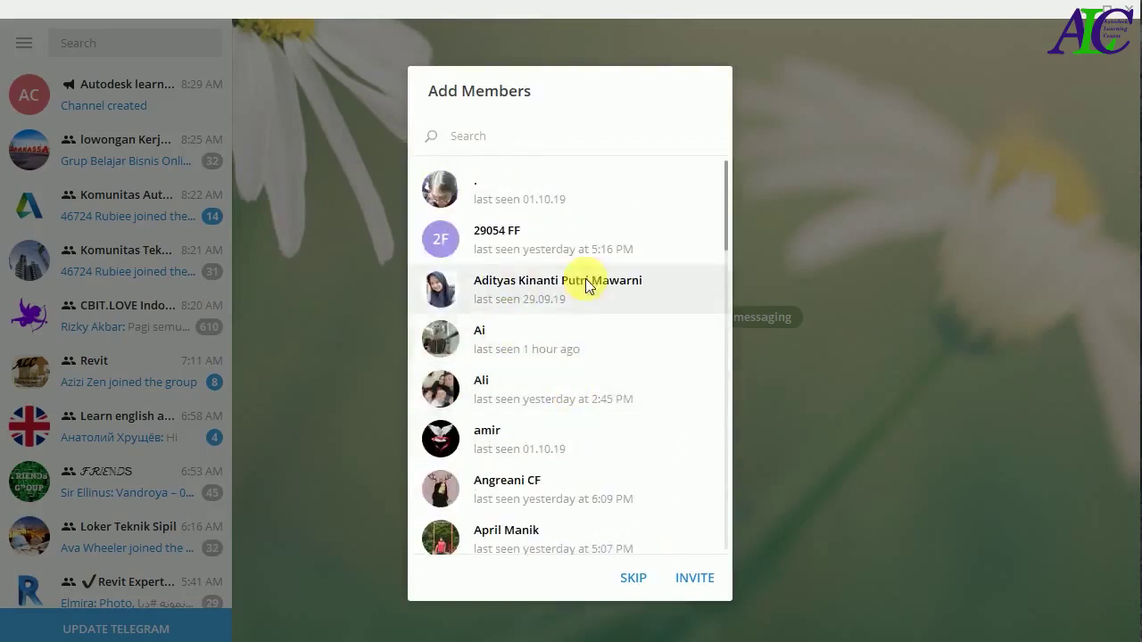
left_click(576, 189)
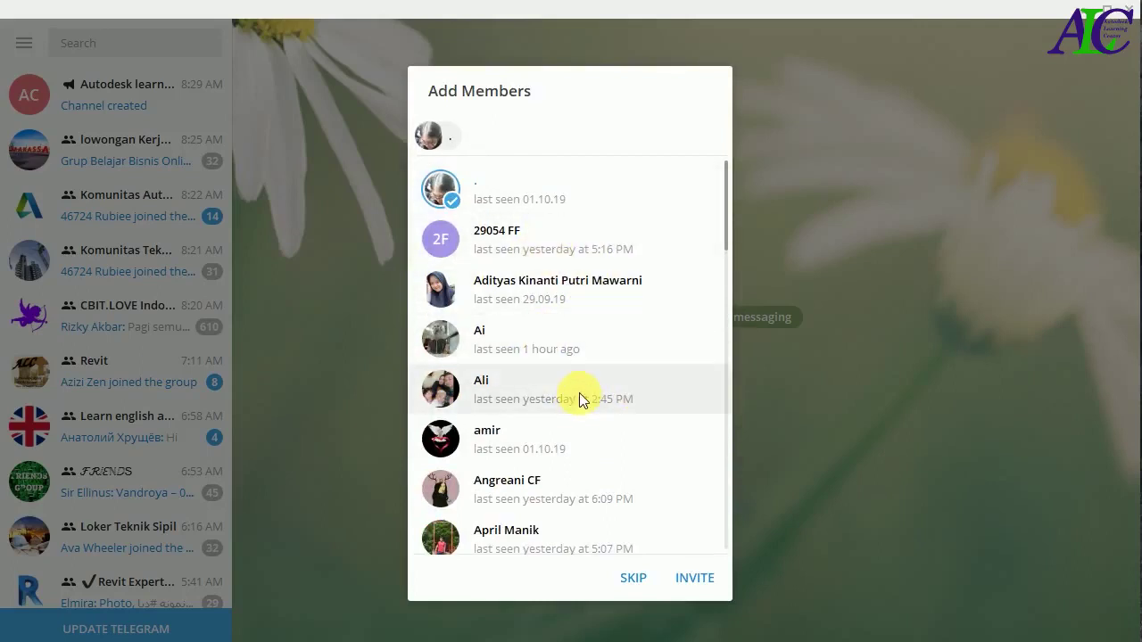
left_click(709, 581)
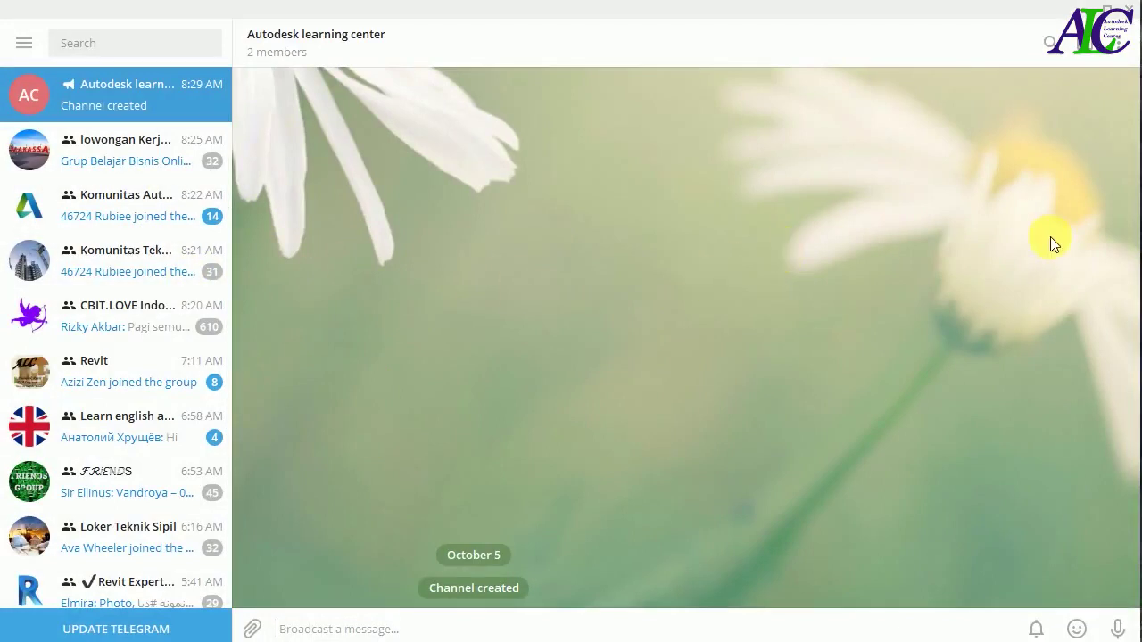
Step: Open View channel info from the channel's three-dot menu
left_click(1122, 46)
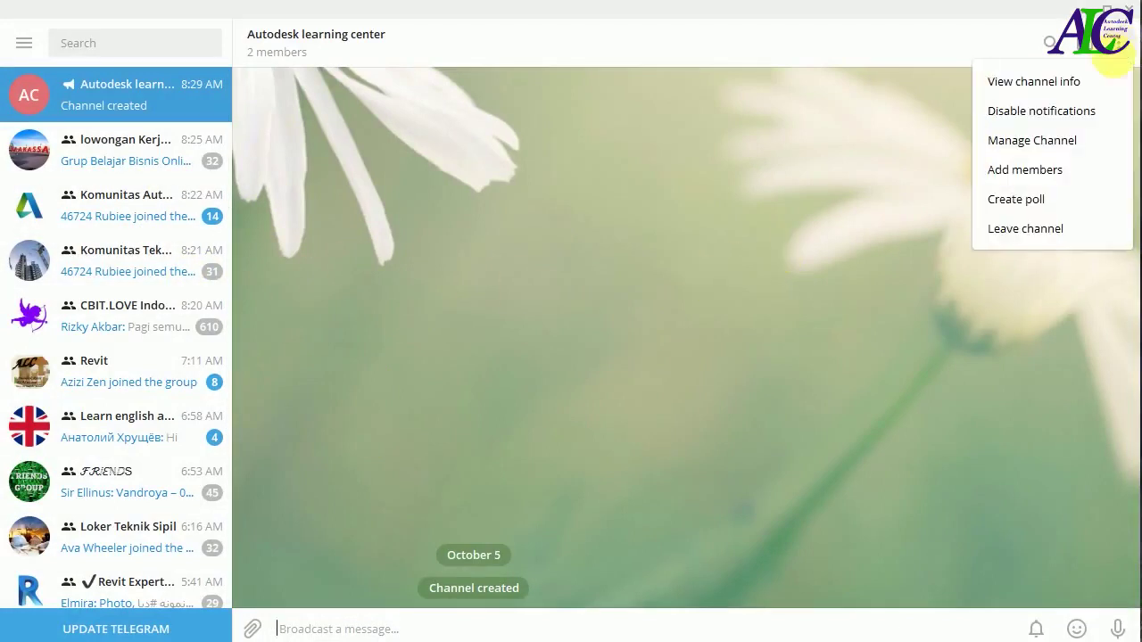
left_click(1006, 92)
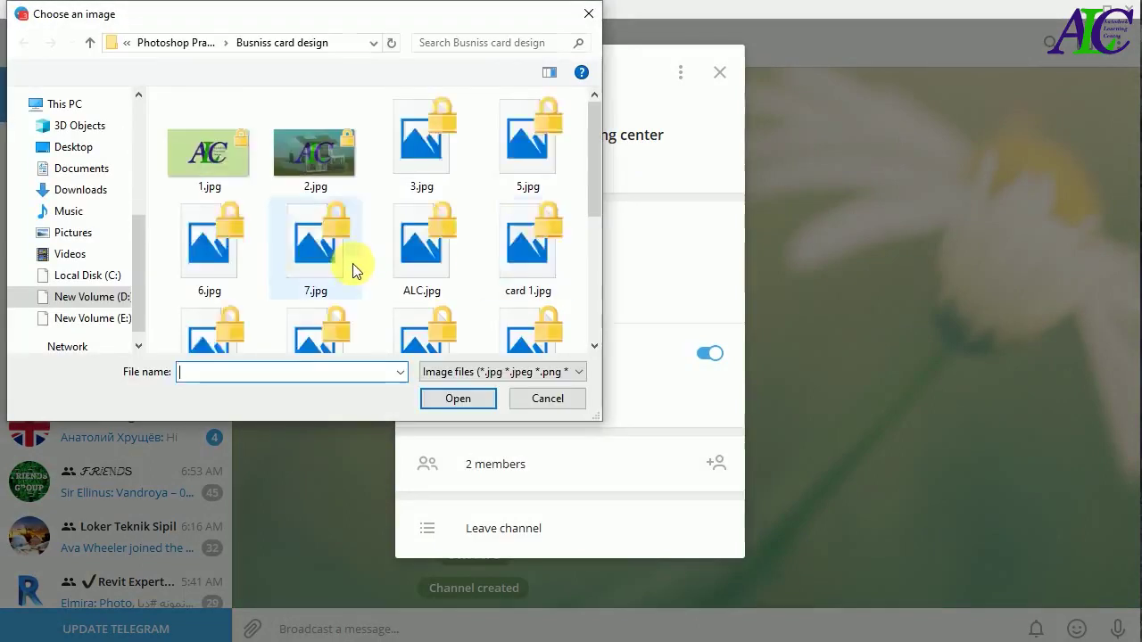
Step: Set the cropped ALC logo from 1.jpg as the channel photo and copy its t.me link
left_click(215, 159)
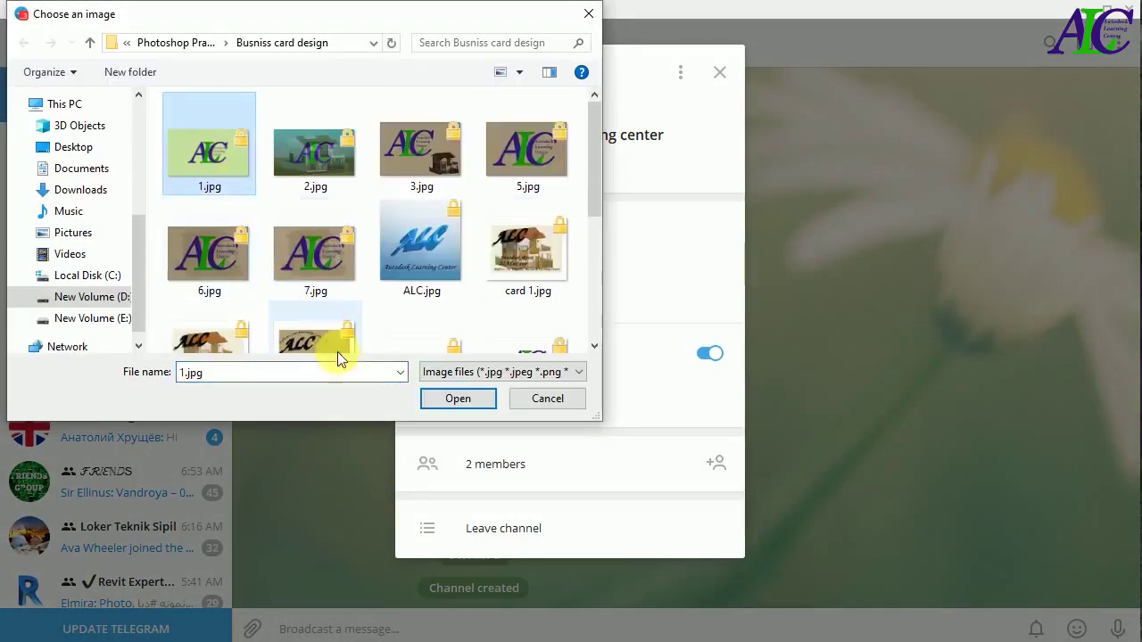
left_click(438, 401)
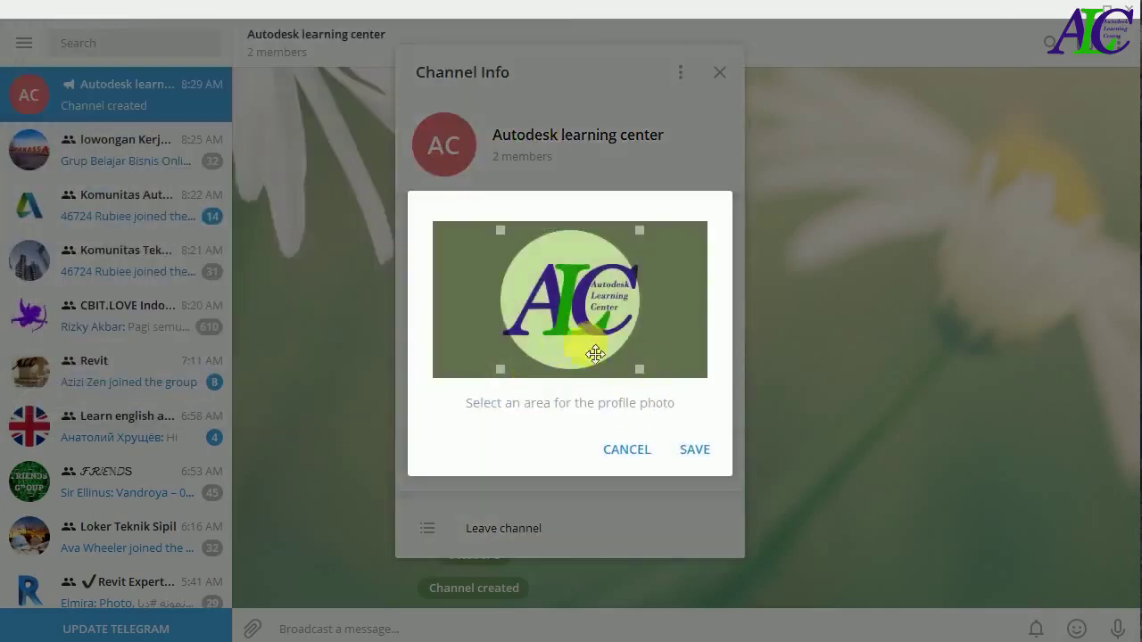
left_click_drag(587, 322, 595, 321)
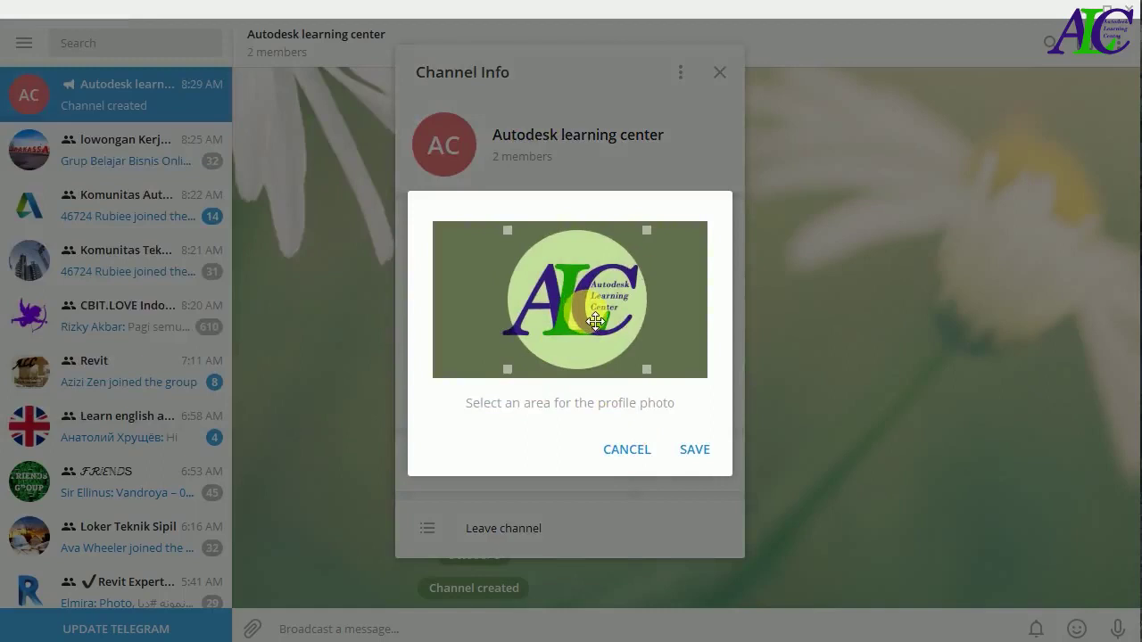
left_click(693, 451)
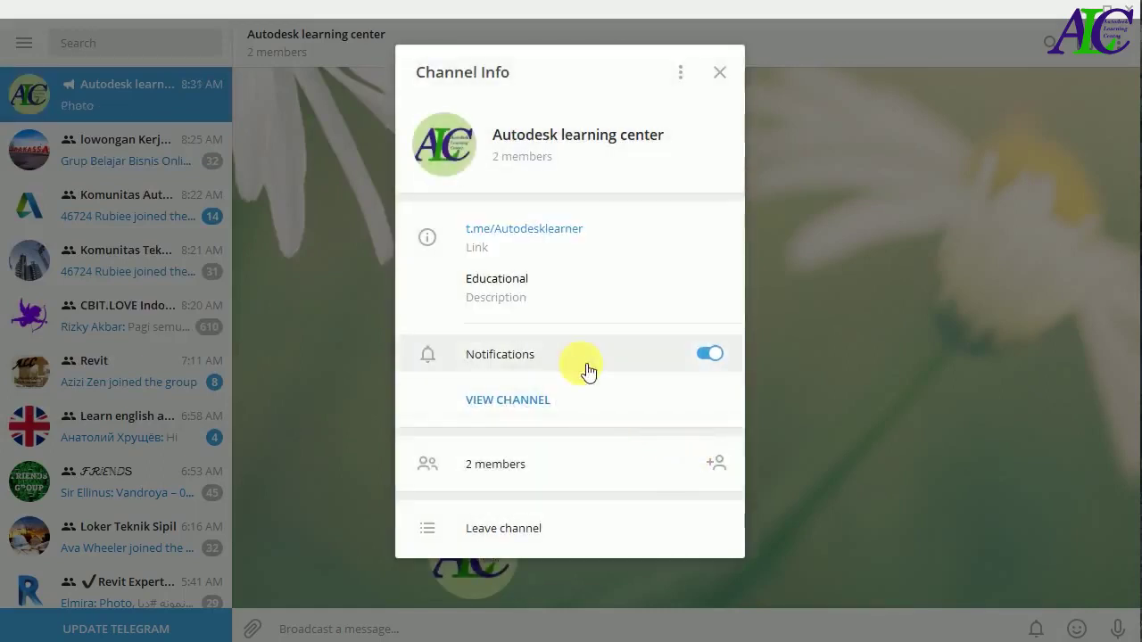
left_click(535, 234)
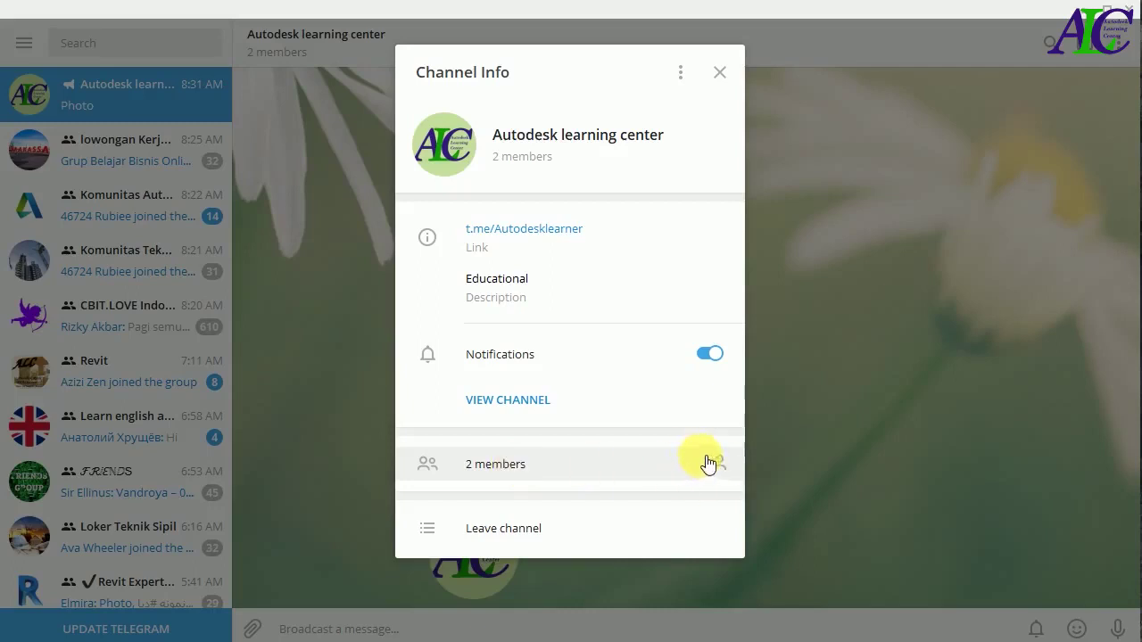
Step: Return to the channel feed and bring up its three-dot options menu
left_click(506, 408)
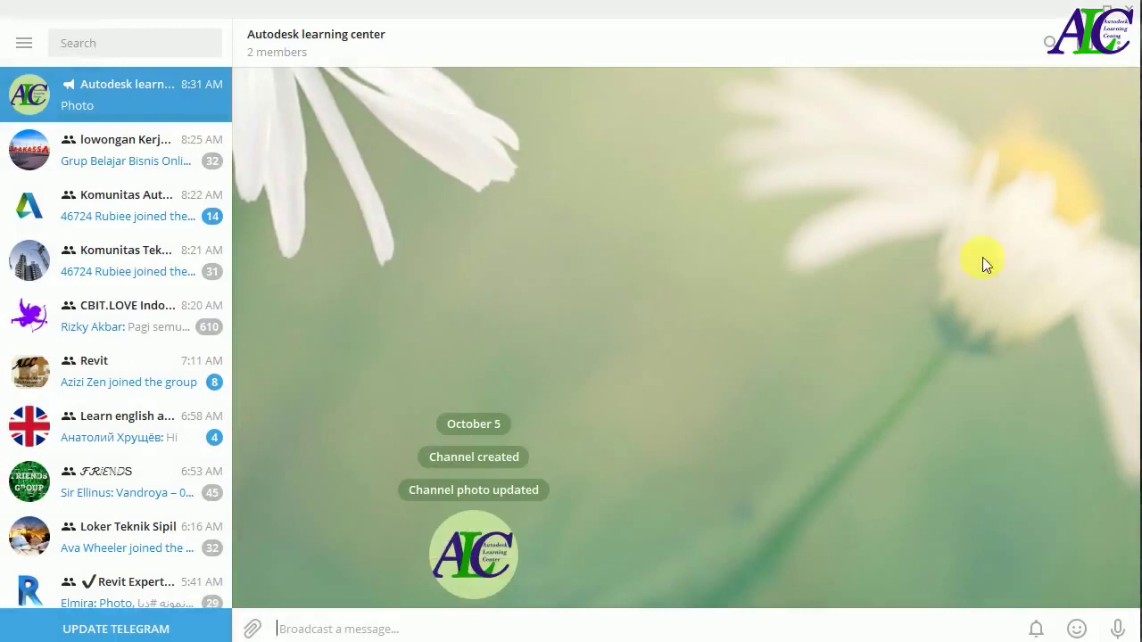
left_click(1116, 43)
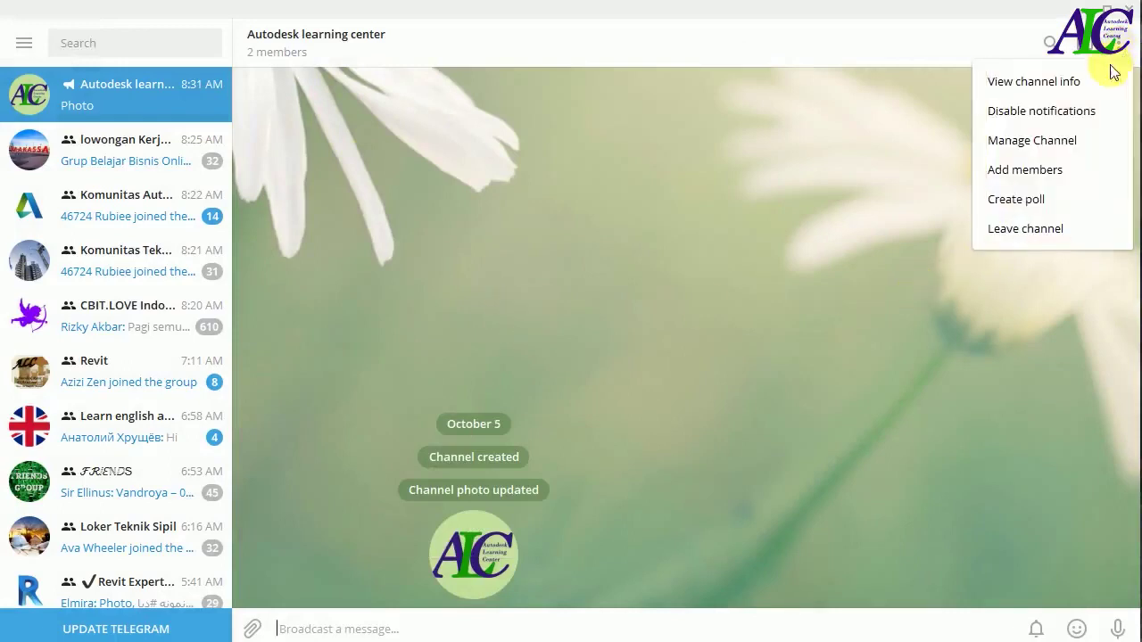
Step: In Manage Channel, check the Public type with the Autodesklearner link, then cancel unchanged
left_click(1034, 140)
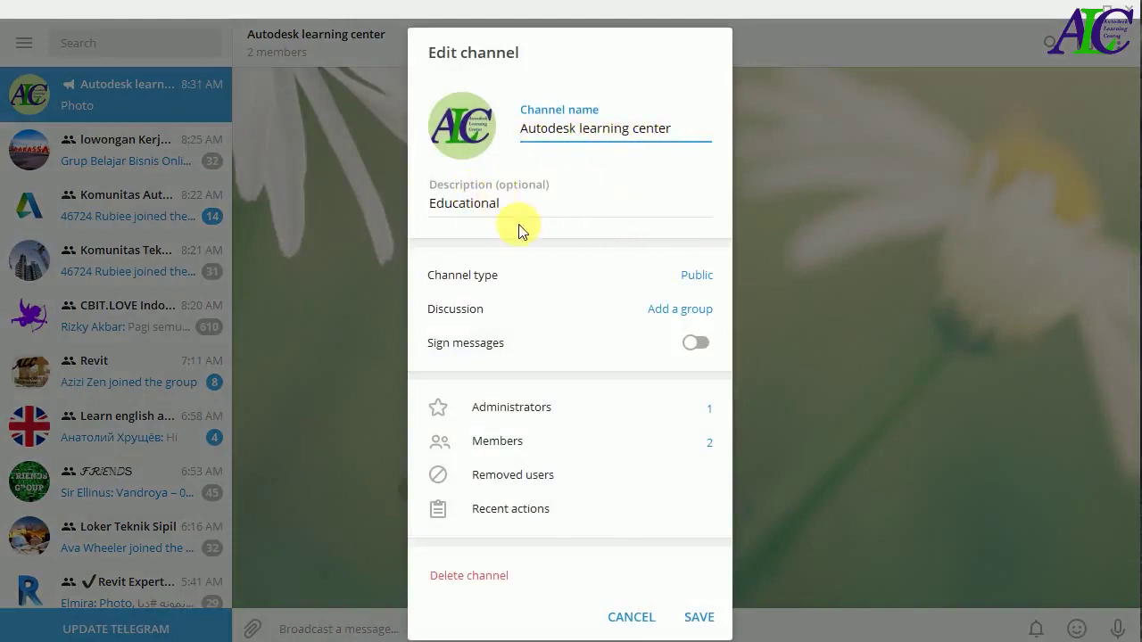
left_click(693, 276)
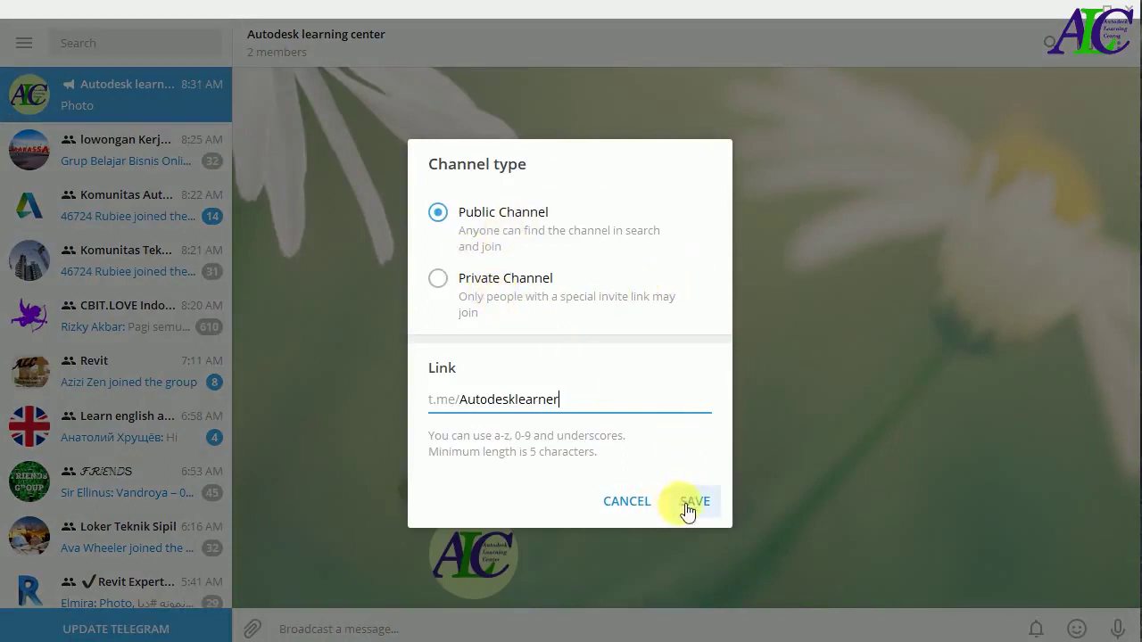
left_click(626, 505)
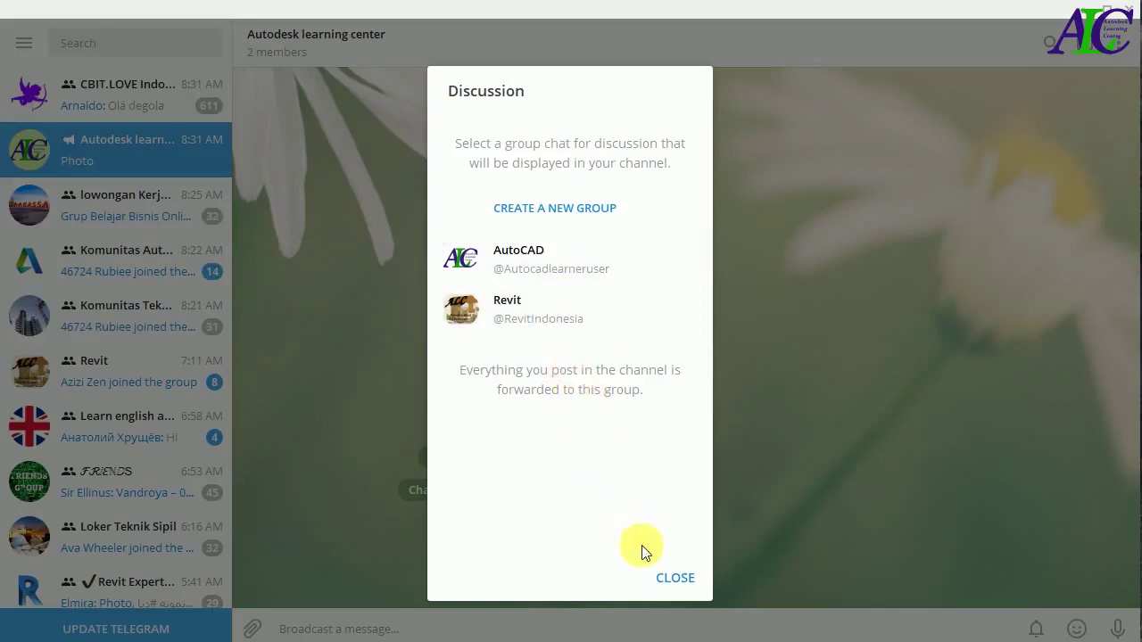
left_click(668, 578)
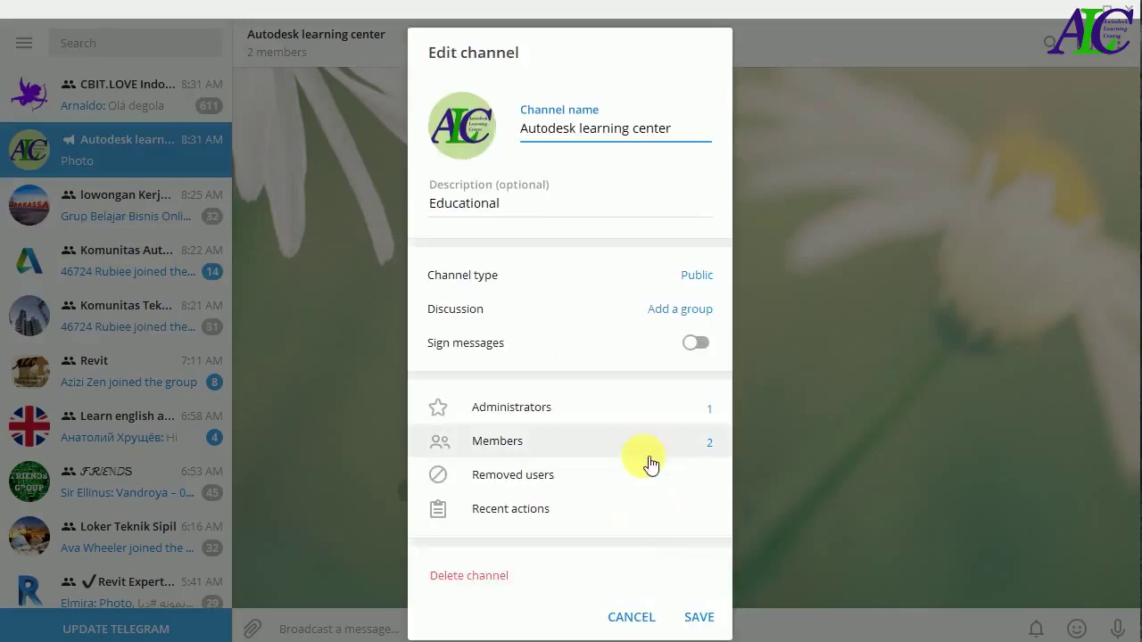